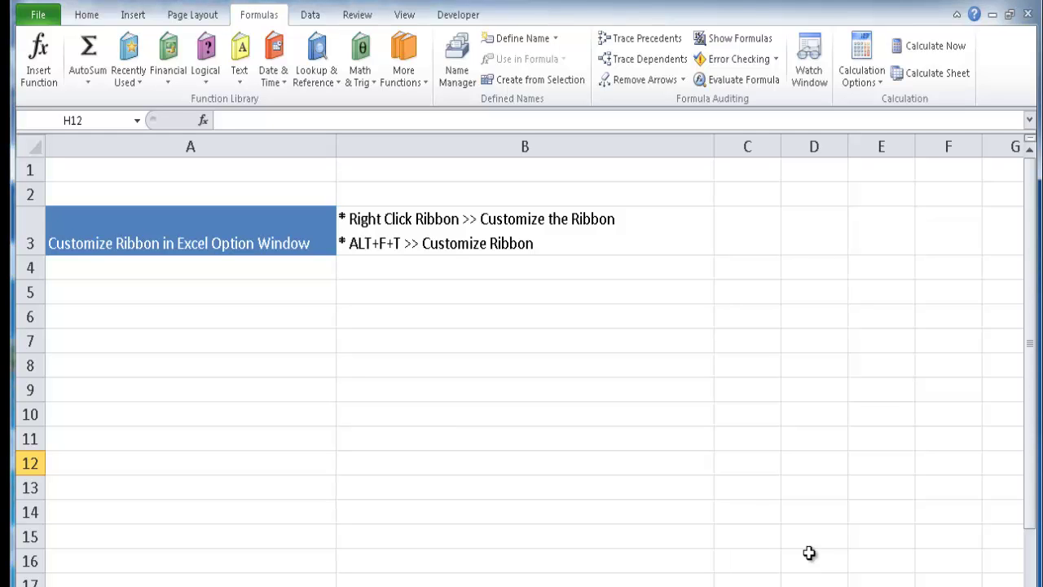
# View the ribbon customization settings from the Home ribbon and close them without changes
pyautogui.click(87, 14)
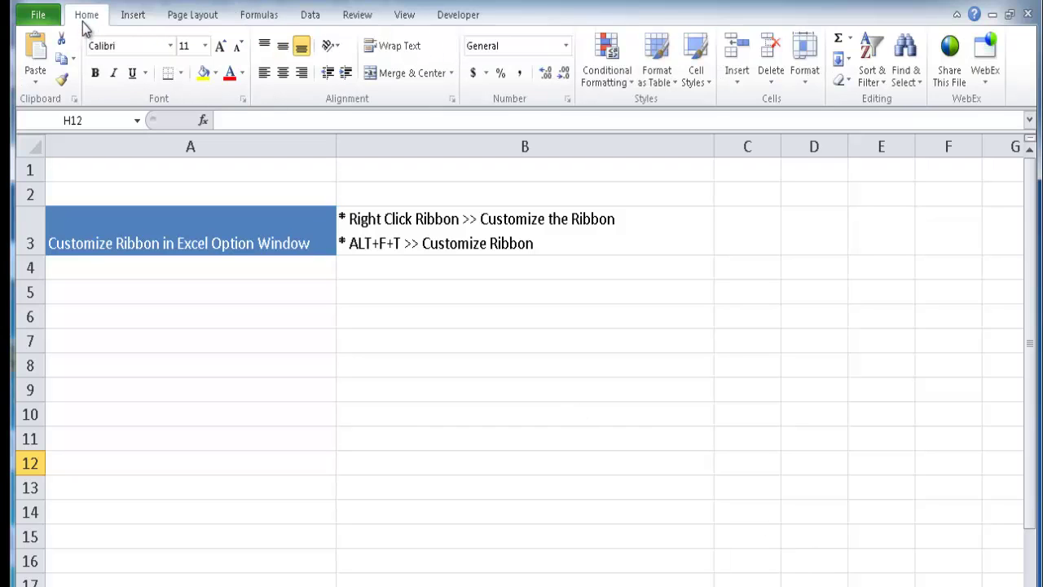
pyautogui.rightClick(129, 31)
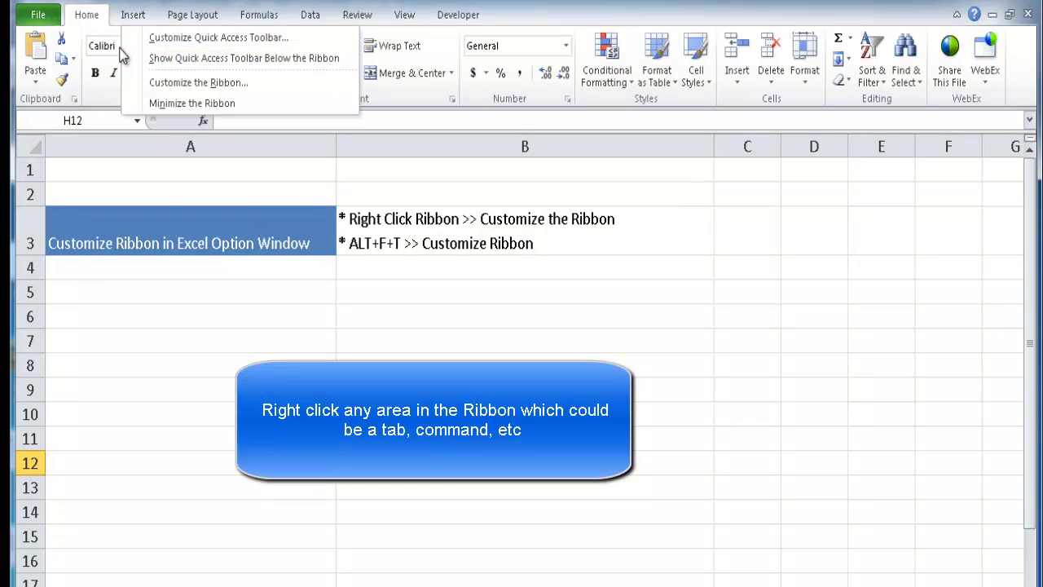
pyautogui.click(185, 81)
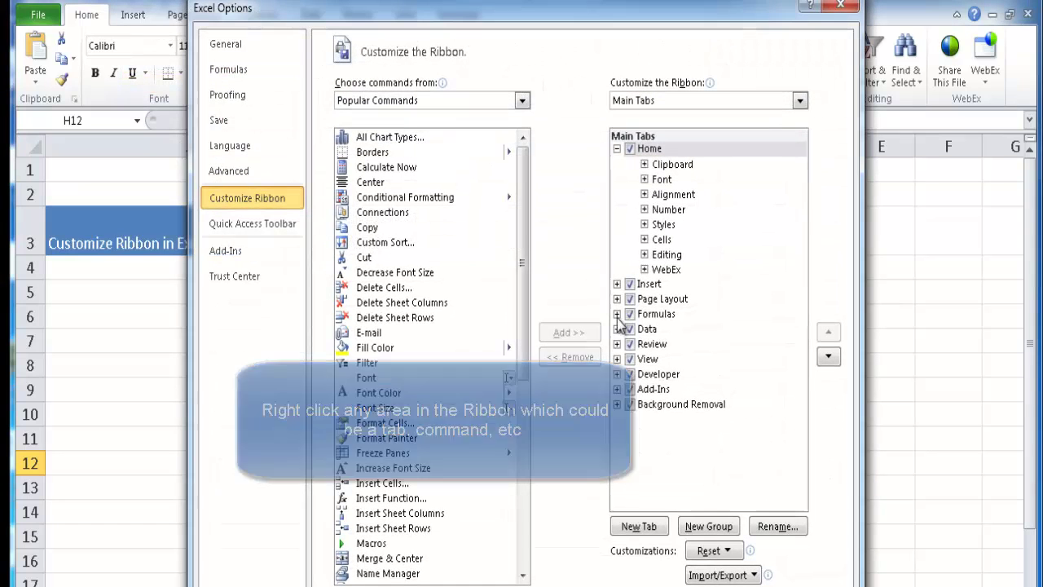
pyautogui.click(841, 8)
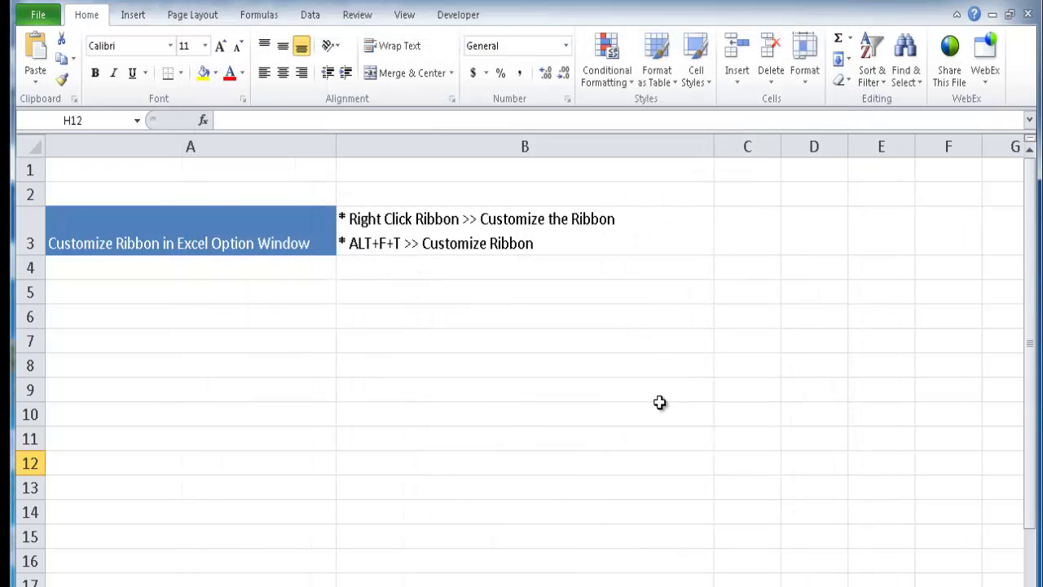
pyautogui.press('alt')
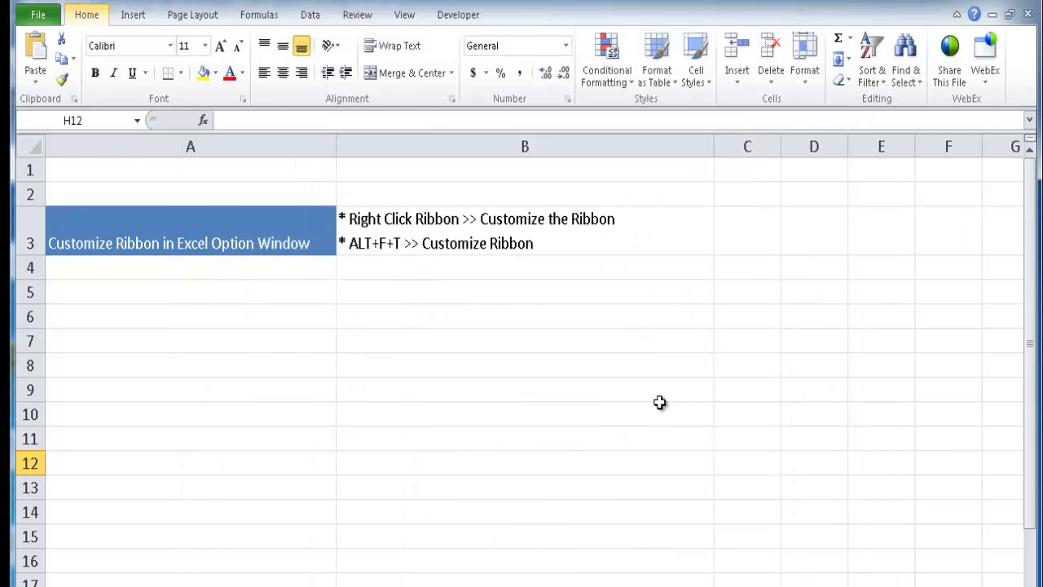
pyautogui.press('f')
pyautogui.press('t')
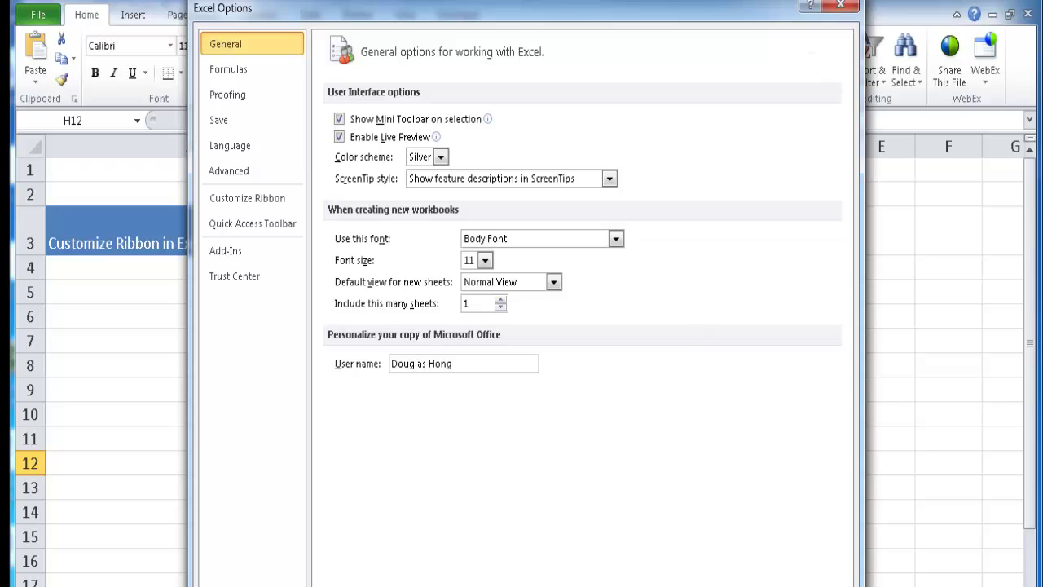
pyautogui.press('Escape')
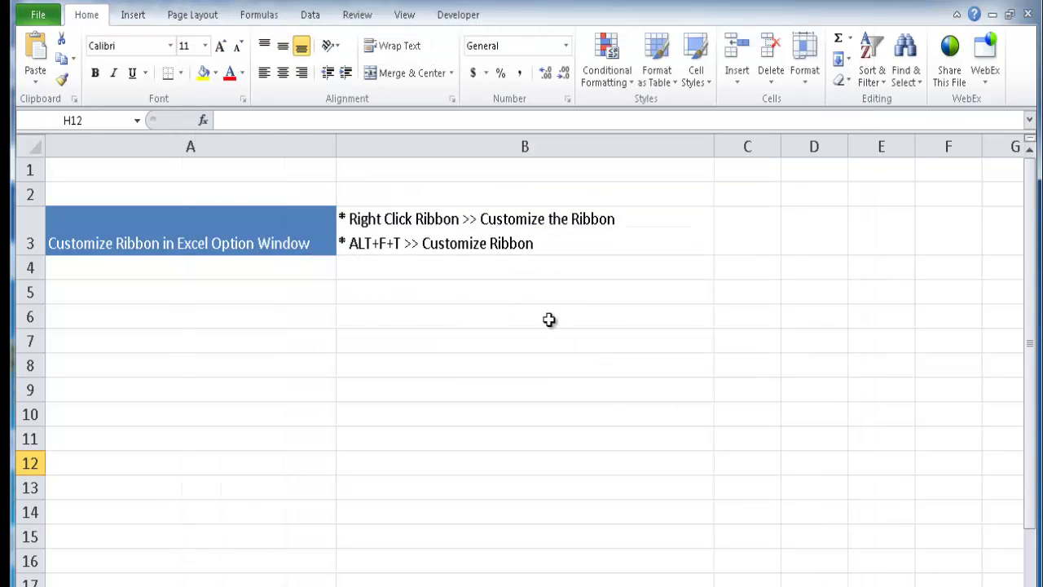
# Open the Customize Ribbon page of Excel Options and move the dialog down so the ribbon is uncovered
pyautogui.press('alt')
pyautogui.press('f')
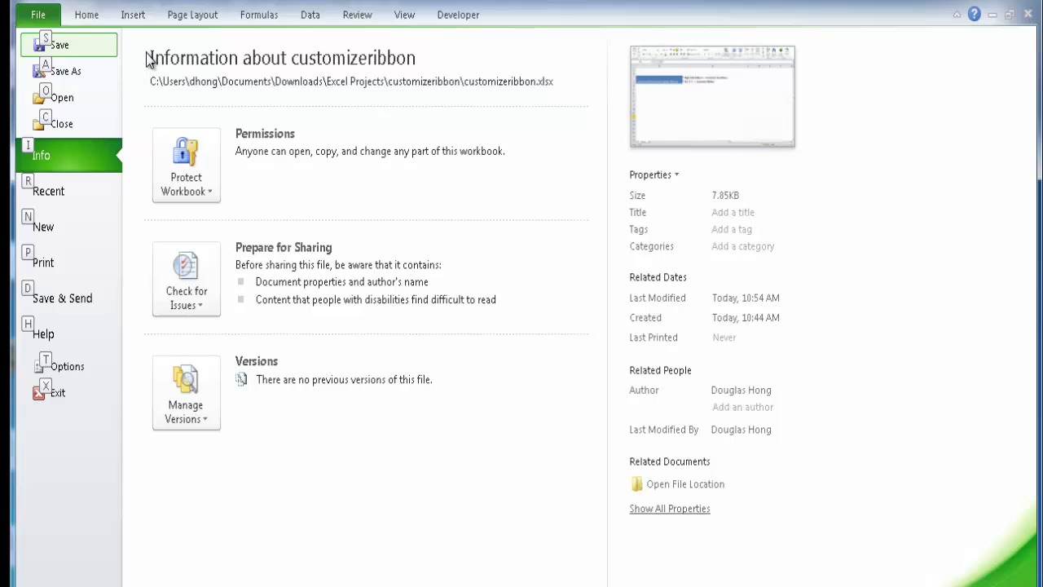
pyautogui.click(70, 367)
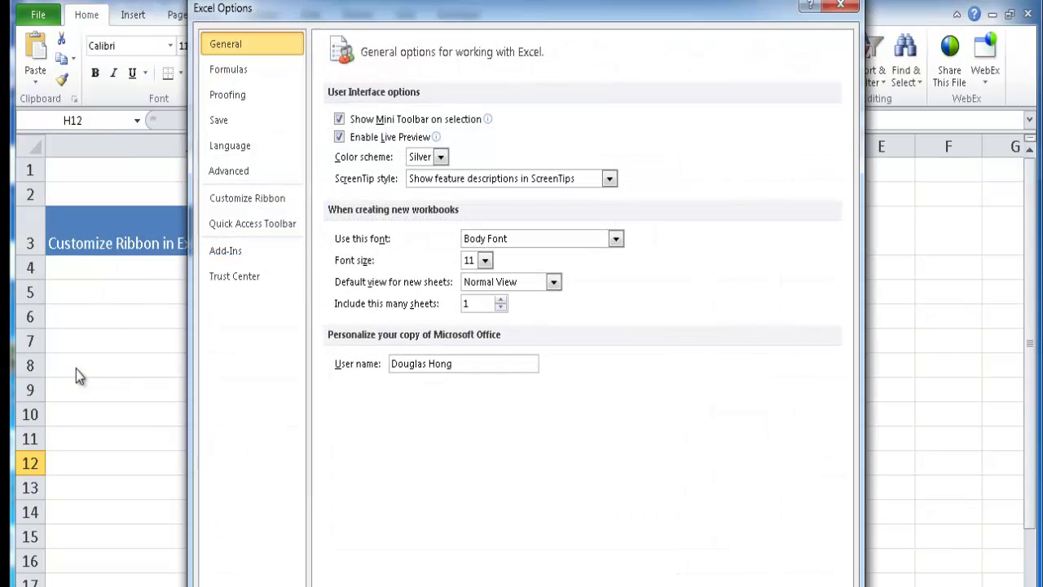
pyautogui.click(234, 205)
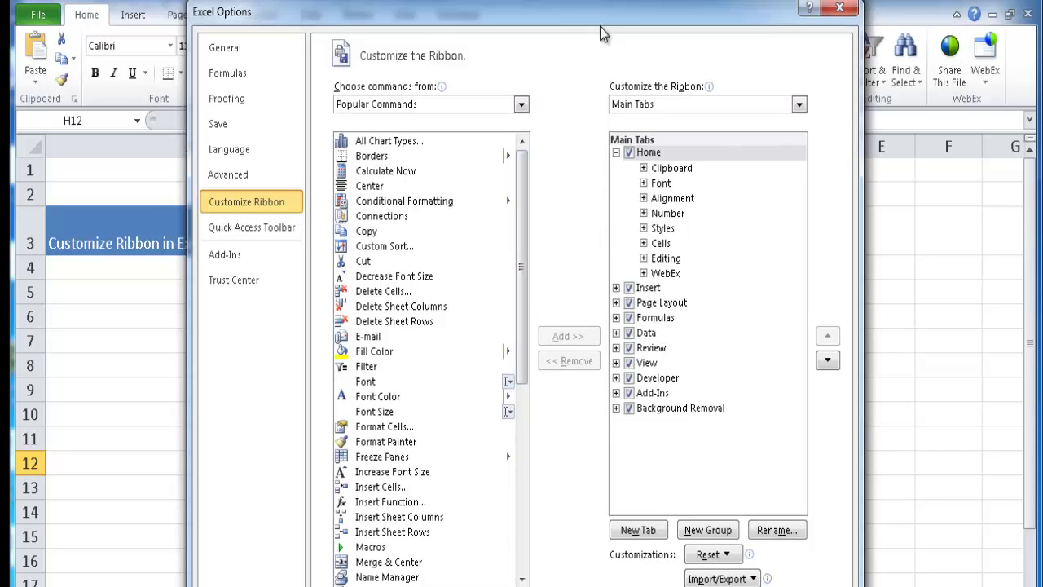
pyautogui.moveTo(605, 18); pyautogui.dragTo(608, 154)
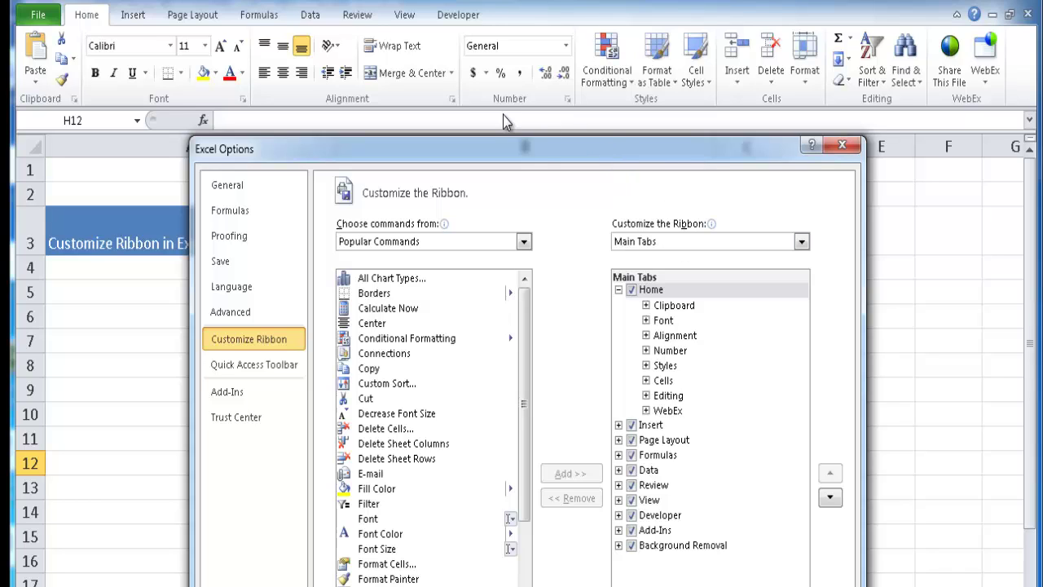
# Examine the groups of the Home tab and the commands of its Clipboard group in the main tabs tree
pyautogui.click(619, 289)
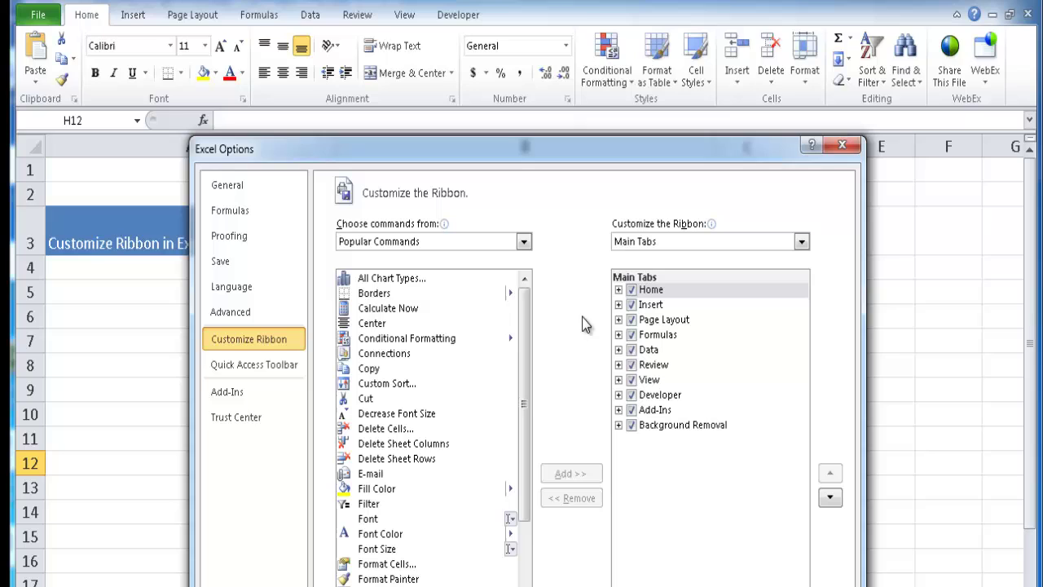
pyautogui.click(619, 290)
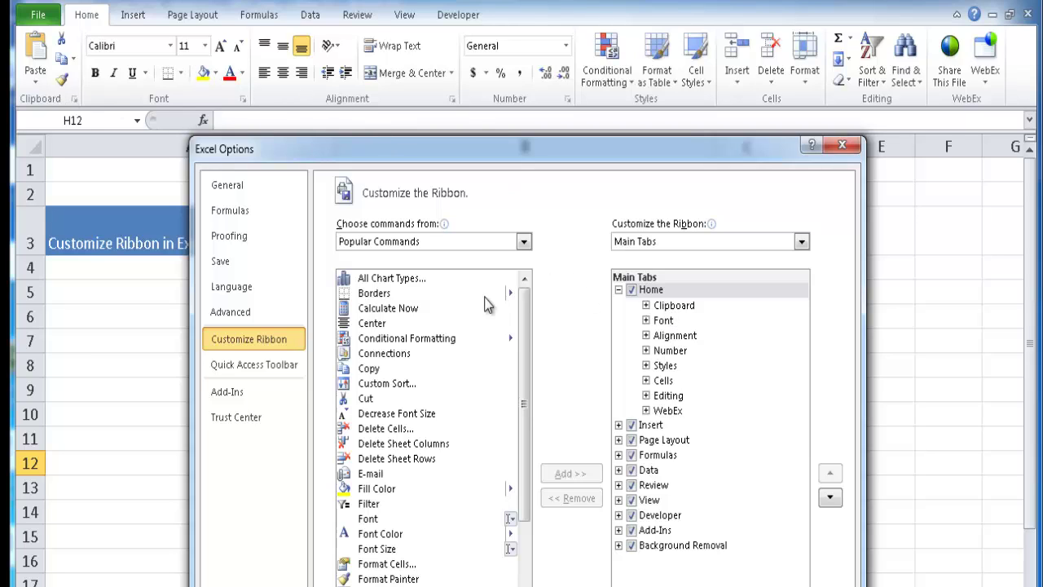
pyautogui.click(646, 305)
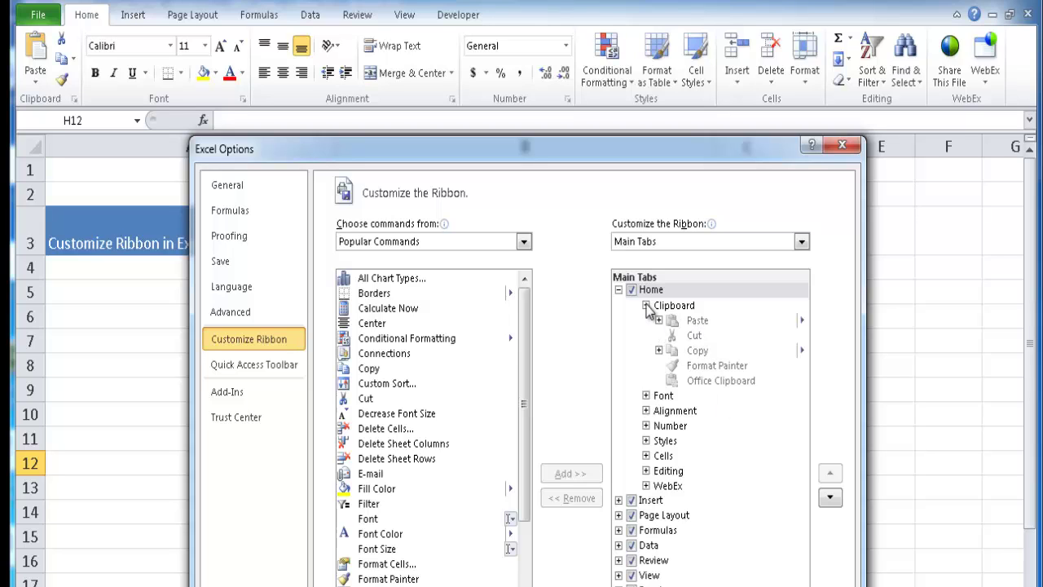
pyautogui.click(646, 305)
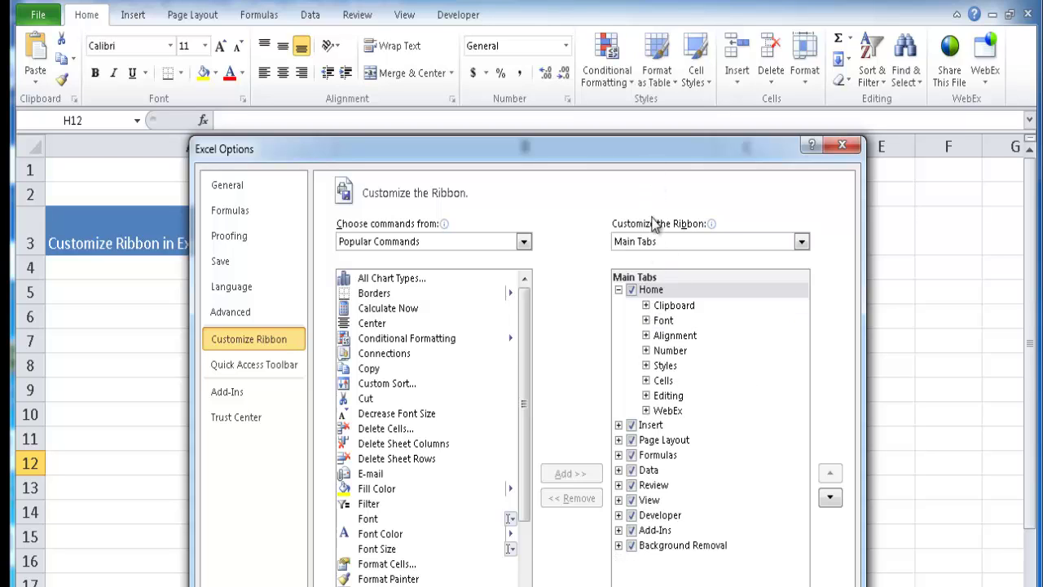
pyautogui.moveTo(657, 164); pyautogui.dragTo(639, 131)
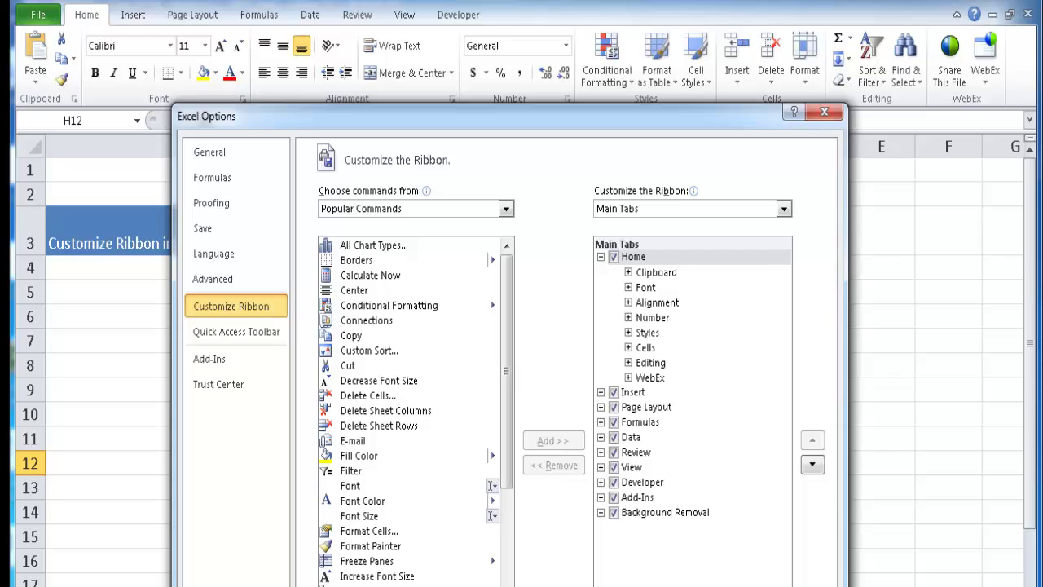
# Add a new custom tab after Home and rename it Print
pyautogui.hotkey('alt', 'w')
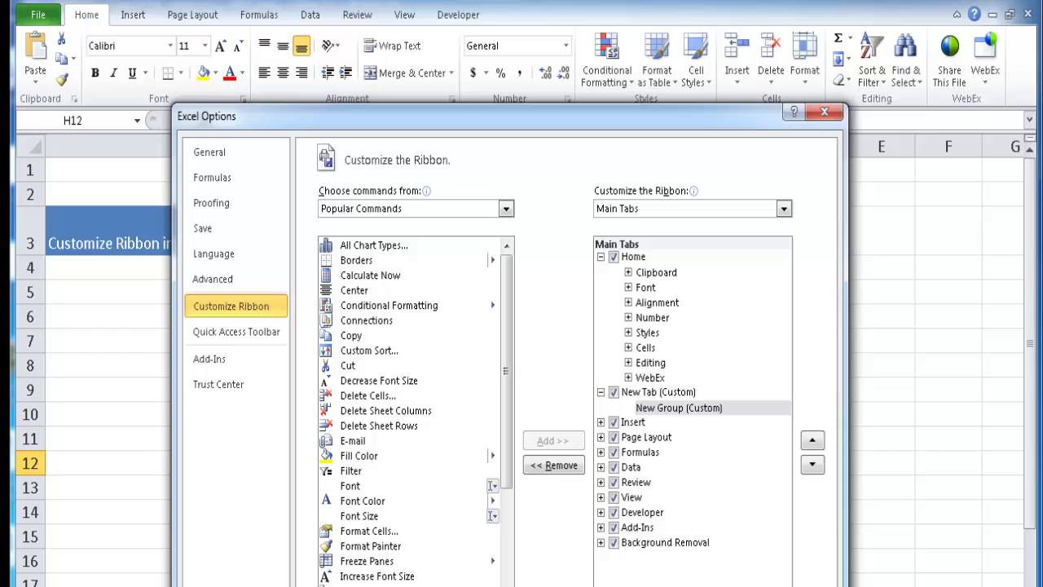
pyautogui.click(640, 394)
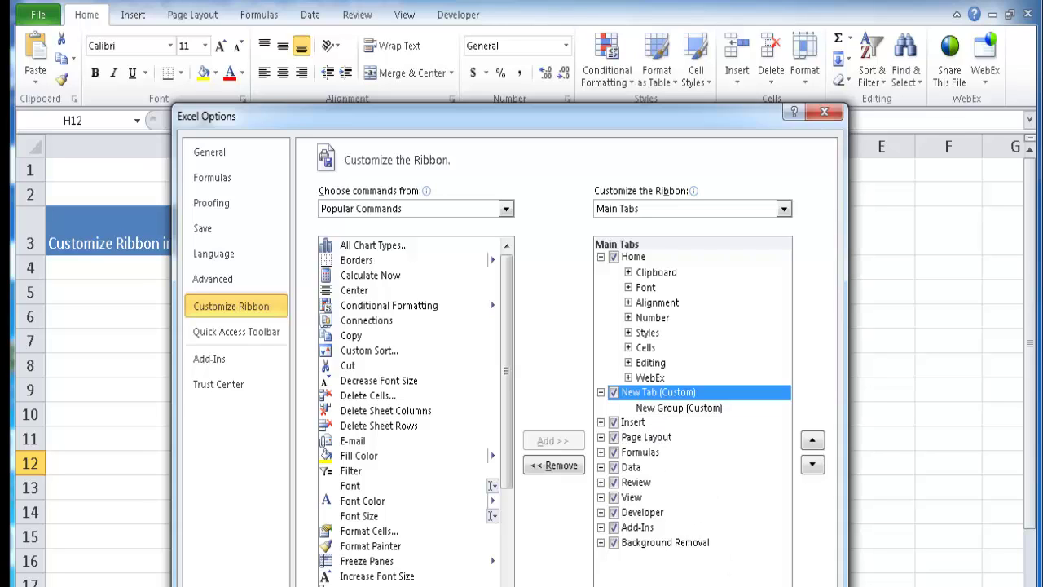
pyautogui.hotkey('alt', 'm')
pyautogui.write('Print')
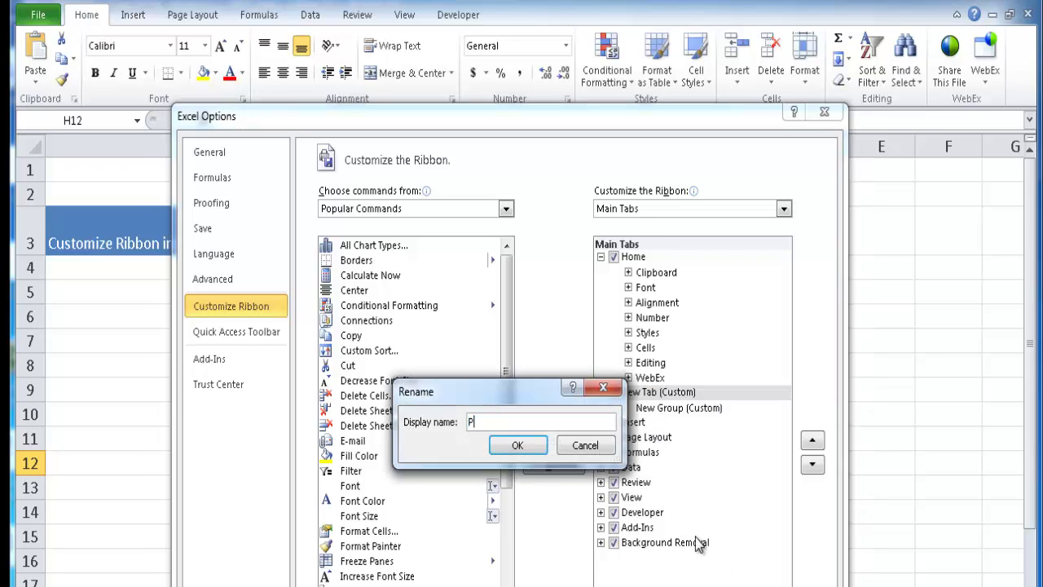
pyautogui.click(518, 445)
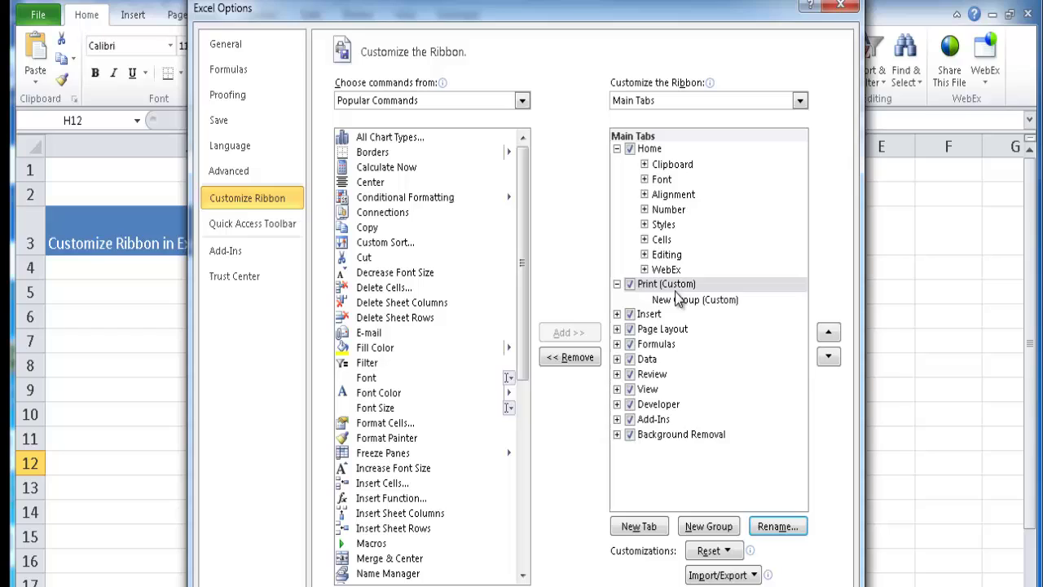
# Rename the new group in the Print tab as Print Options and give it the printer symbol
pyautogui.click(671, 302)
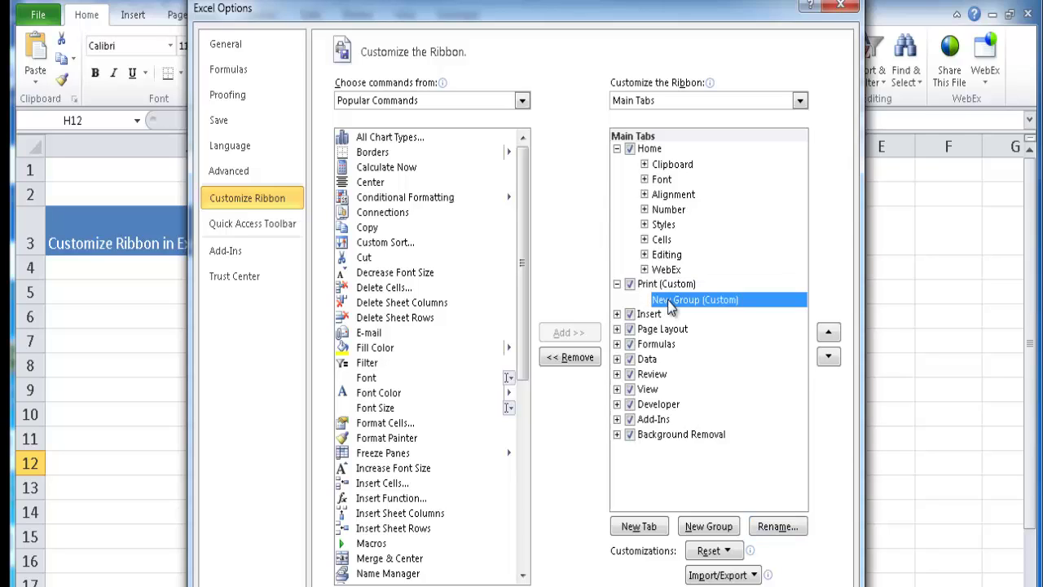
pyautogui.click(779, 528)
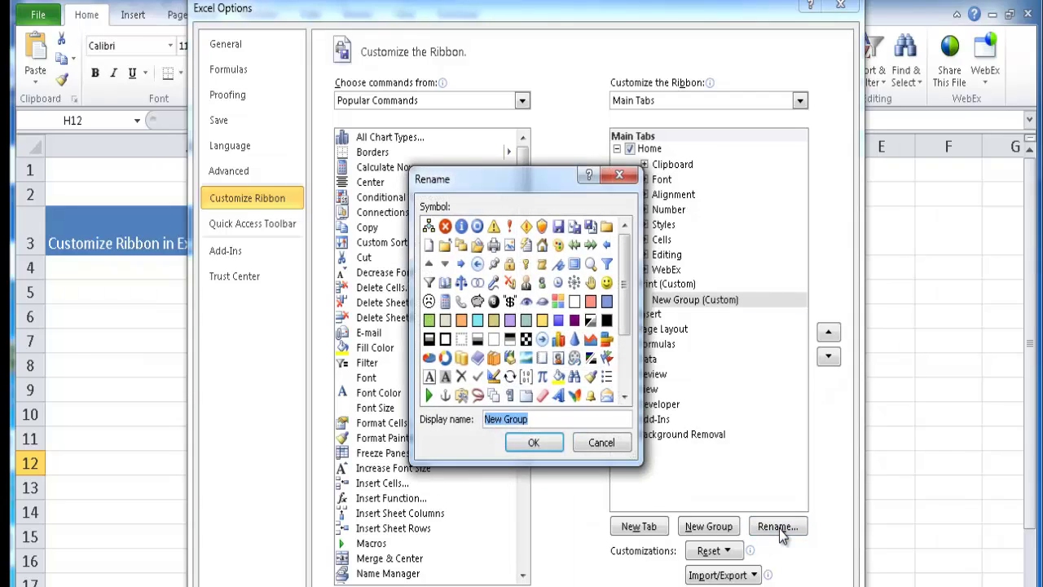
pyautogui.write('Print Options')
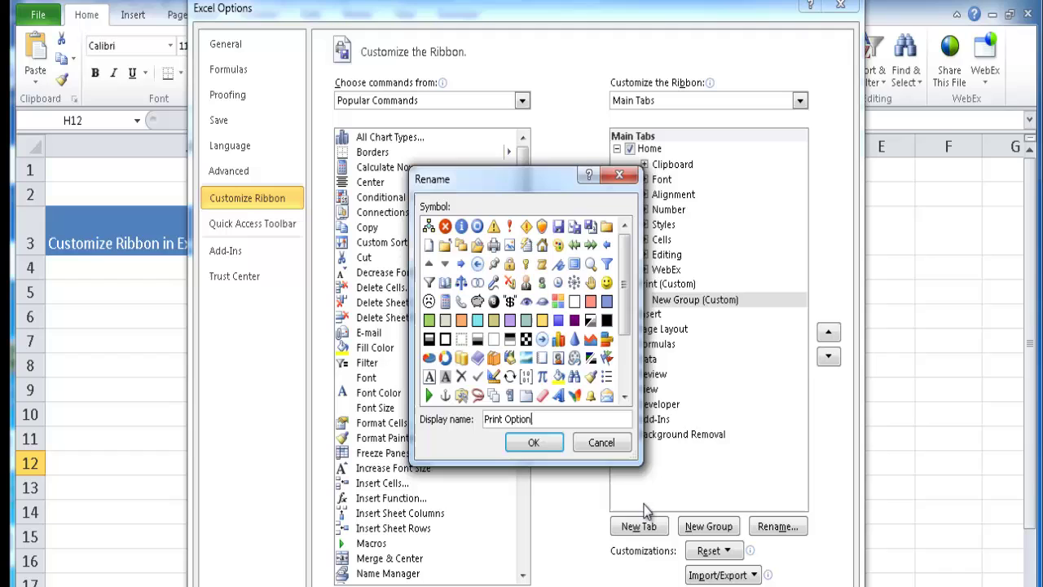
pyautogui.click(493, 245)
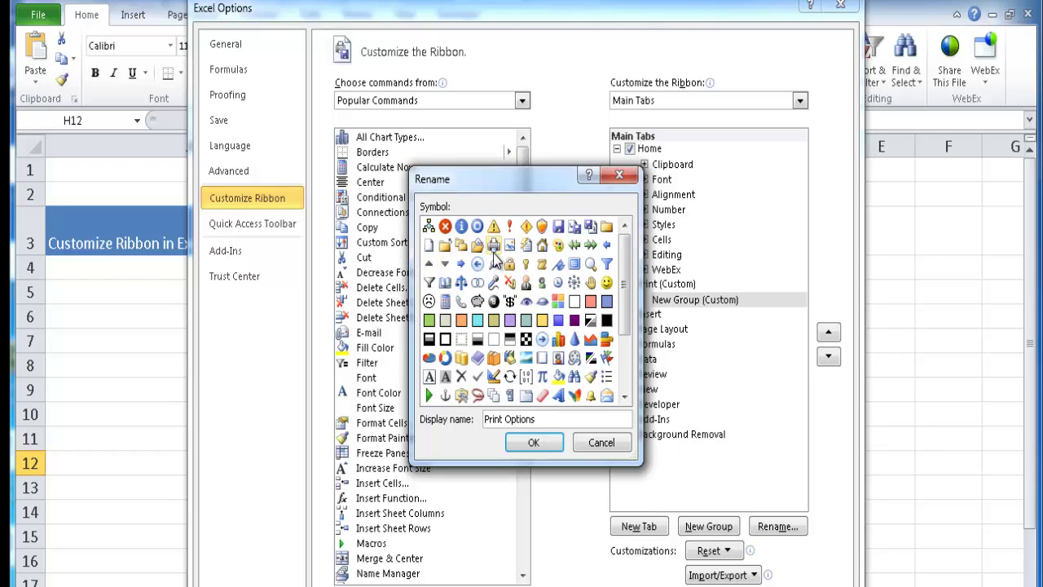
pyautogui.click(533, 444)
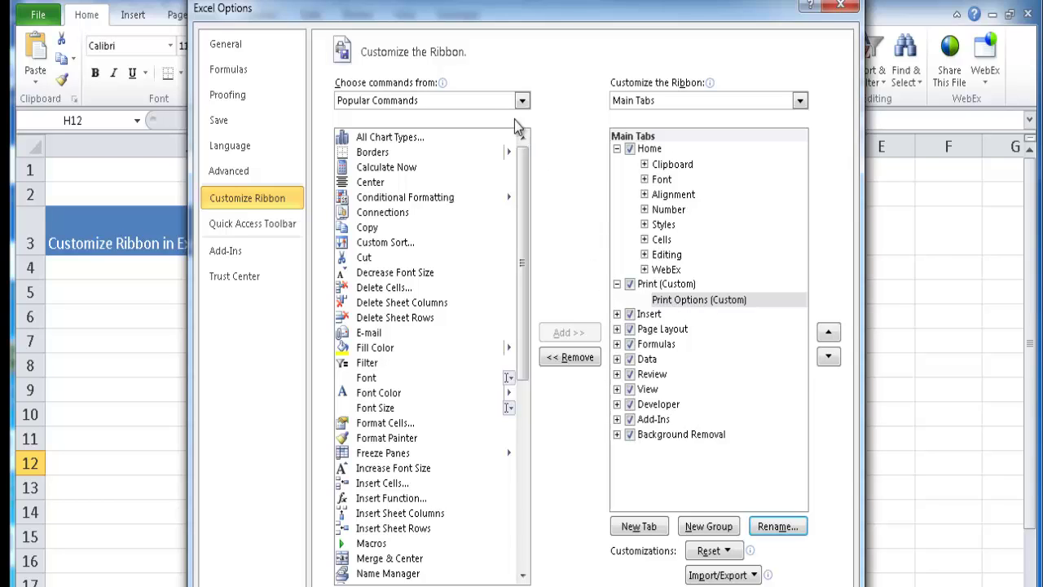
# List All Commands as the command source and add the second Print command to the Print Options group
pyautogui.click(528, 102)
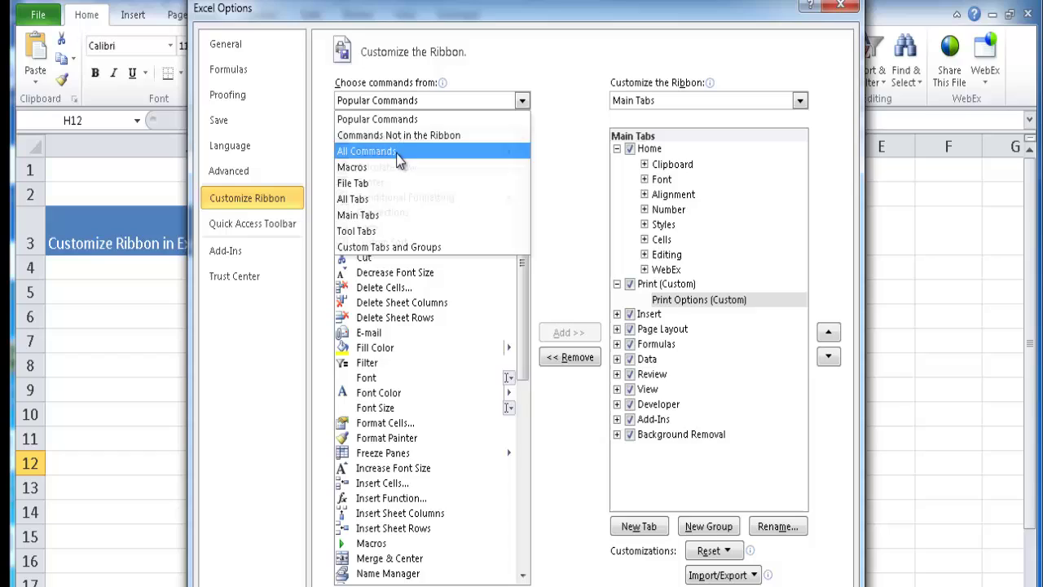
pyautogui.click(522, 100)
pyautogui.moveTo(521, 173); pyautogui.dragTo(509, 391)
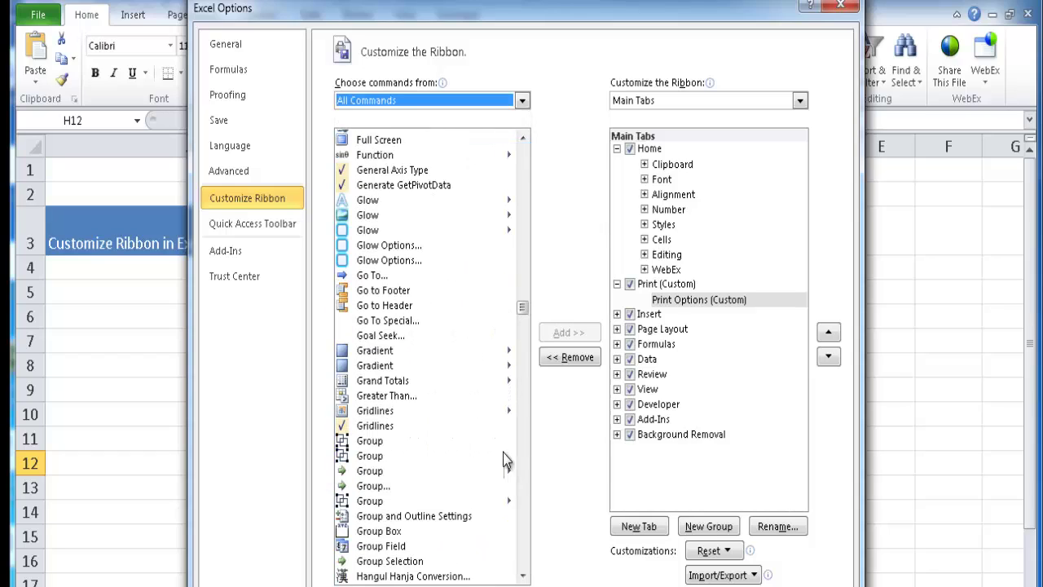
pyautogui.click(525, 446)
pyautogui.moveTo(524, 326); pyautogui.dragTo(522, 438)
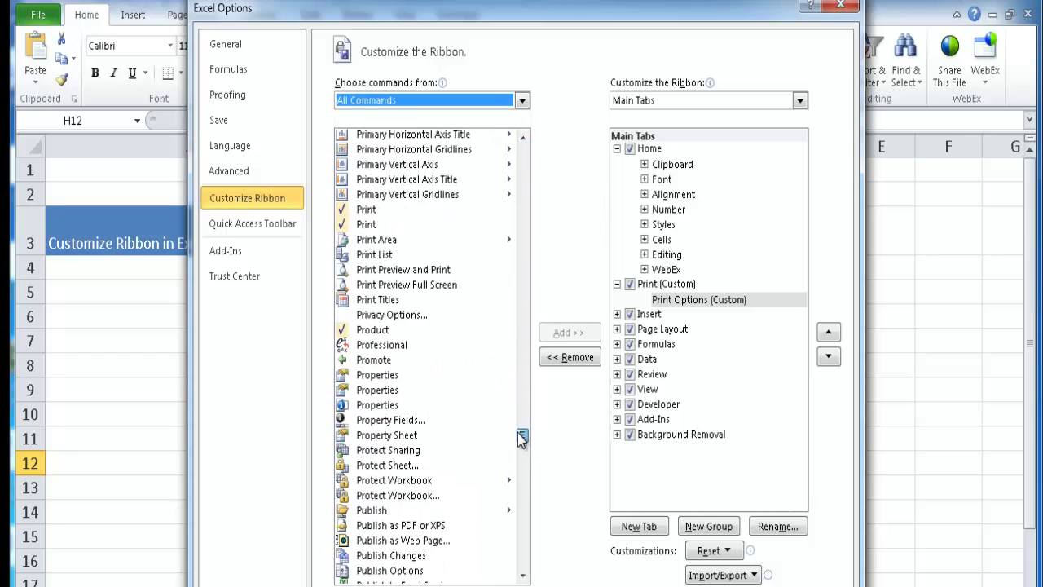
pyautogui.click(363, 225)
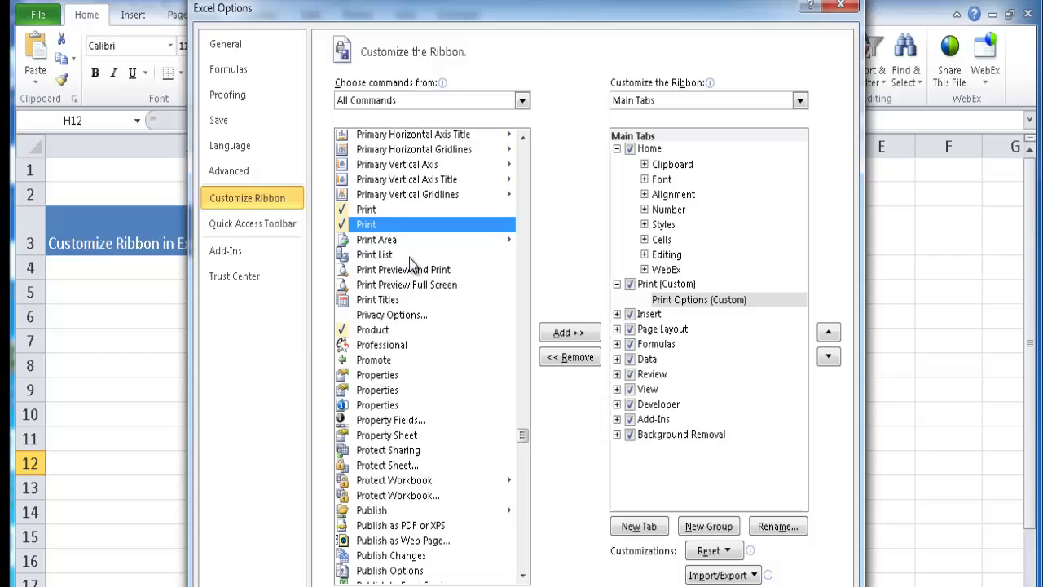
pyautogui.click(563, 334)
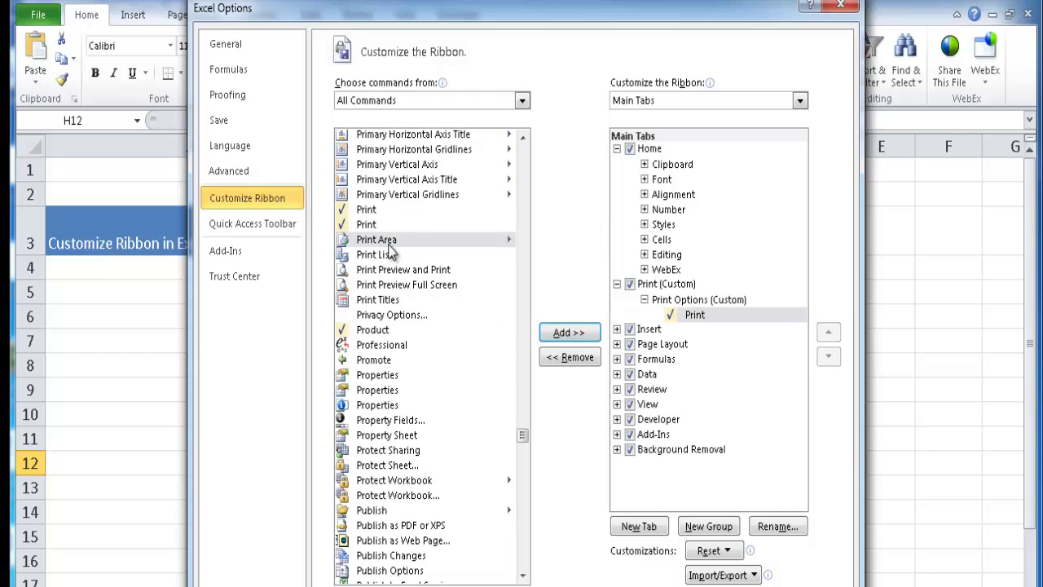
# Add Print Area, Print List, Print Preview and Print, Print Preview Full Screen and Print Titles to the Print Options group, and apply the ribbon changes
pyautogui.click(569, 334)
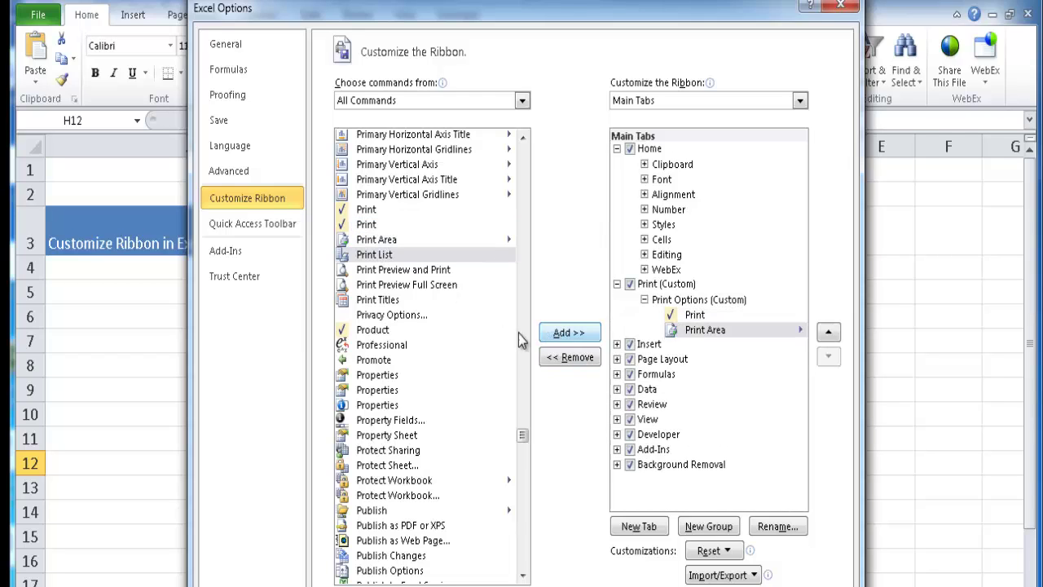
pyautogui.click(569, 333)
pyautogui.click(569, 334)
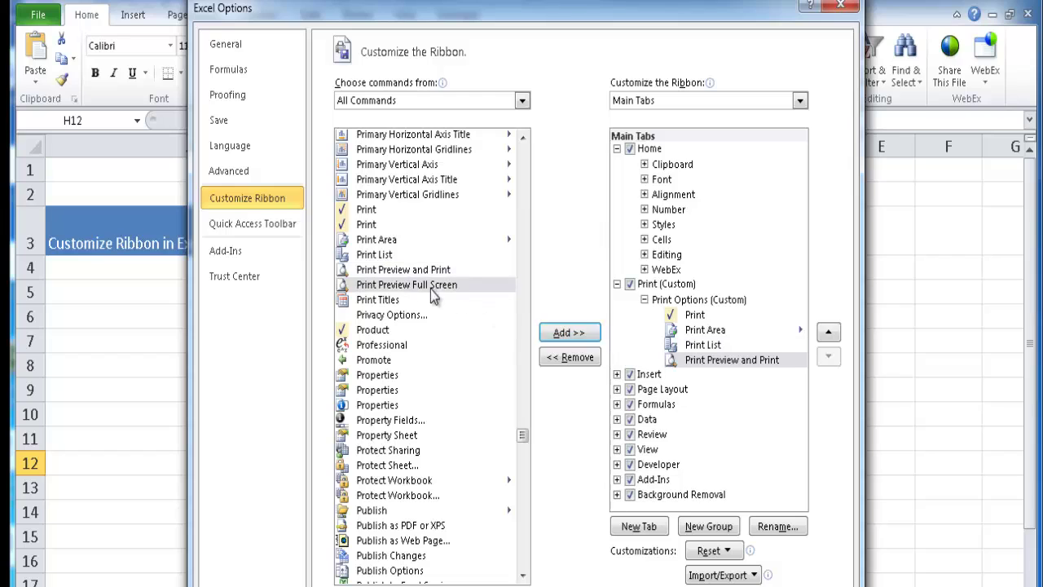
pyautogui.click(571, 333)
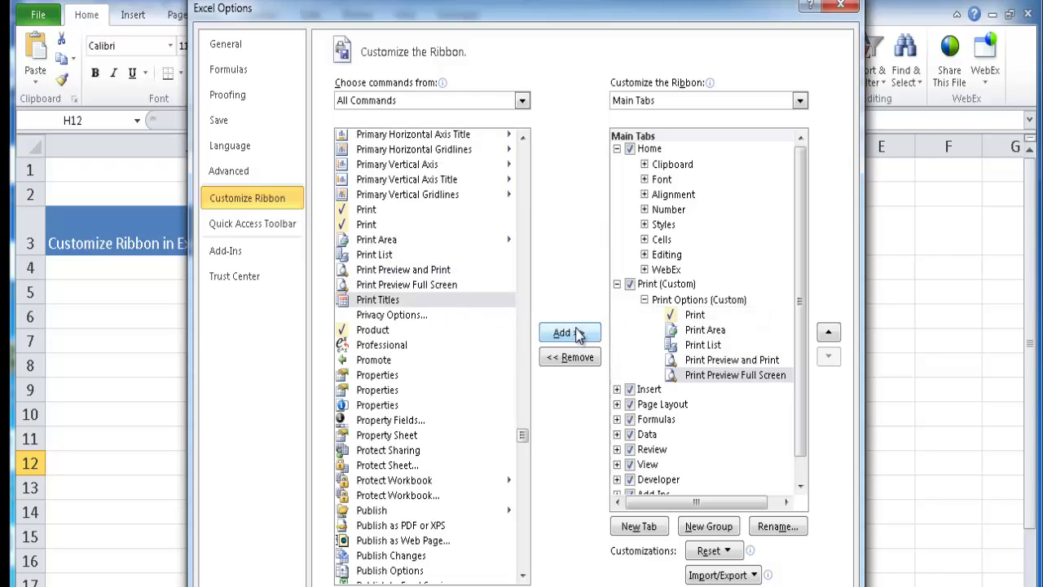
pyautogui.click(577, 332)
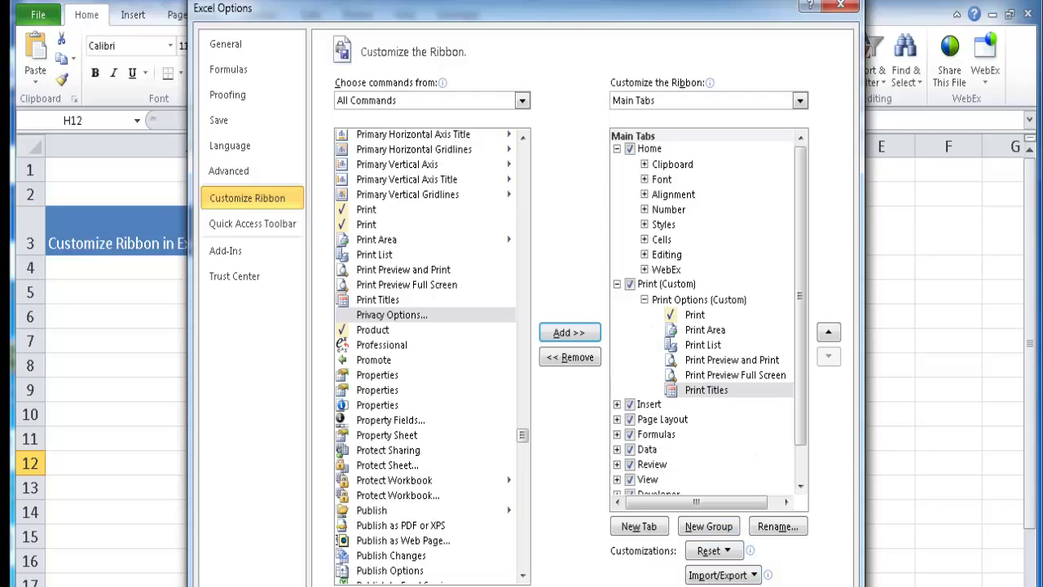
pyautogui.click(709, 582)
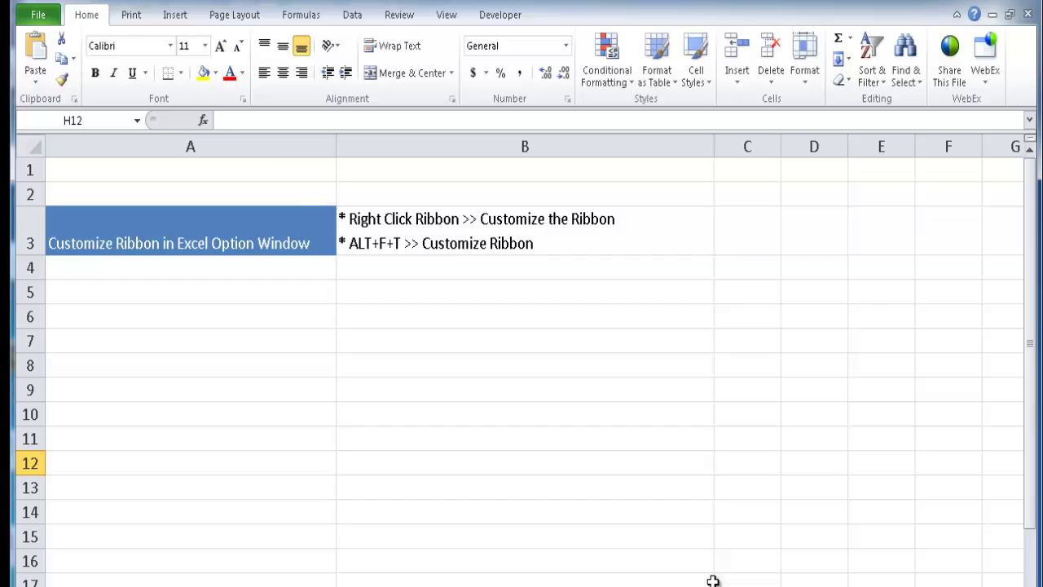
# Move the custom Print tab ahead of the Home tab in the ribbon order and apply the change
pyautogui.click(131, 16)
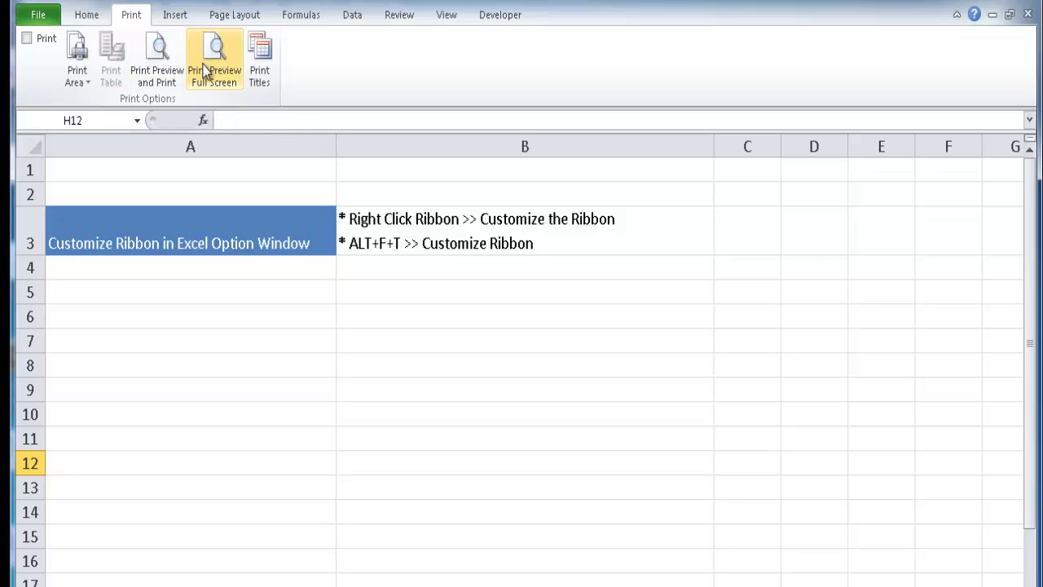
pyautogui.hotkey('alt', 'f')
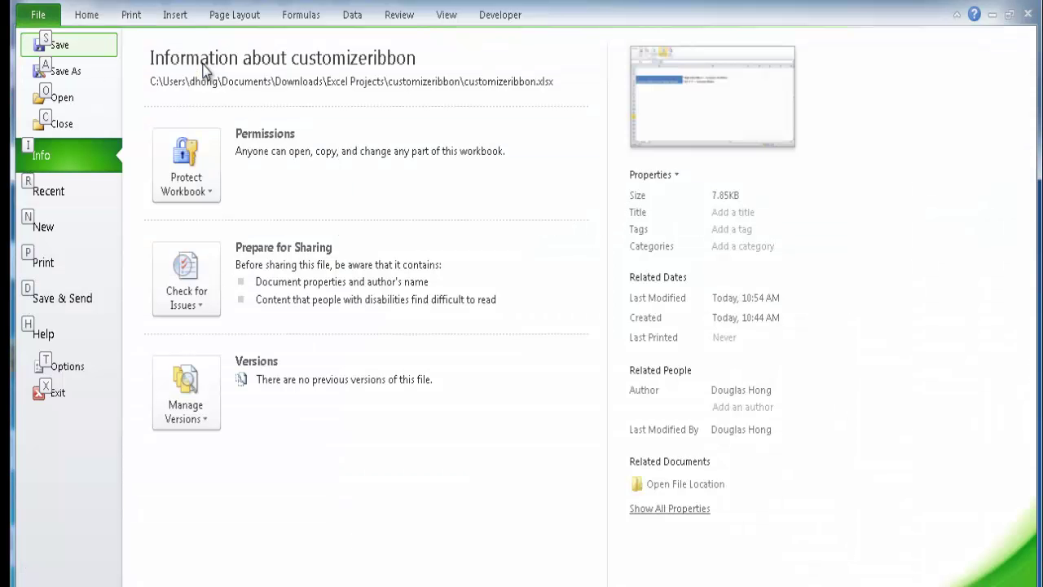
pyautogui.press('t')
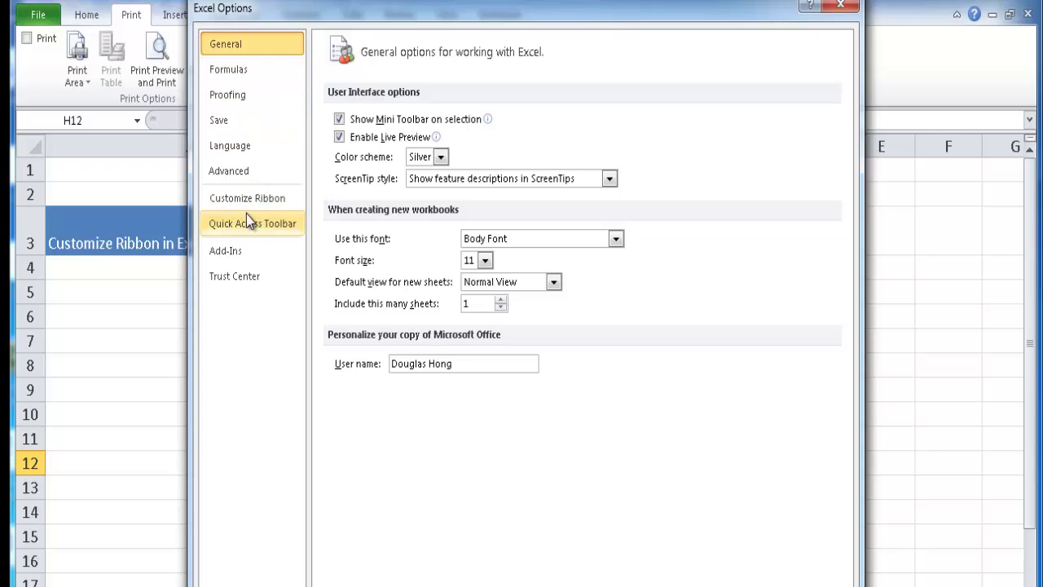
pyautogui.click(254, 199)
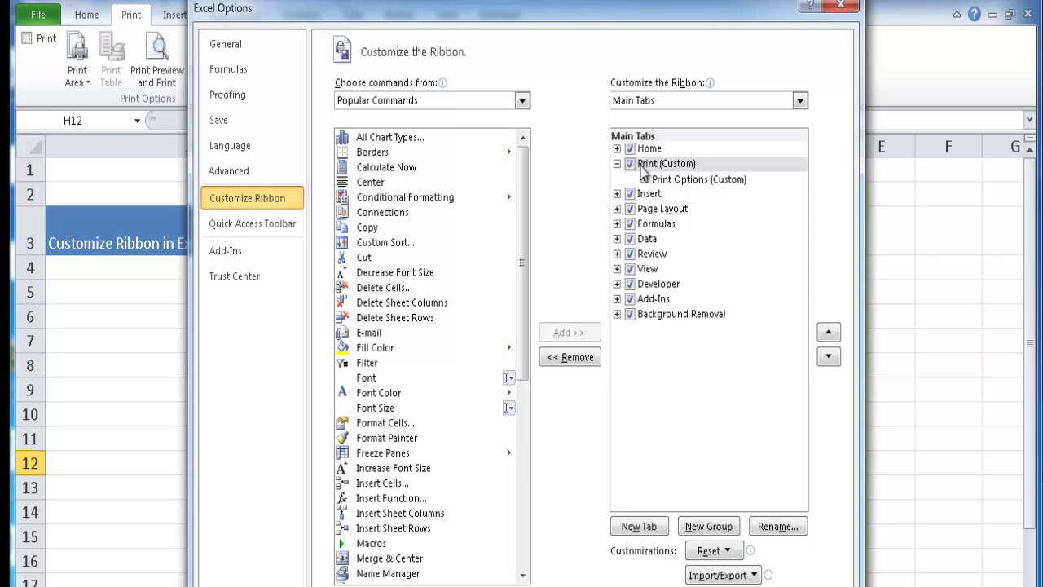
pyautogui.moveTo(610, 29); pyautogui.dragTo(614, 85)
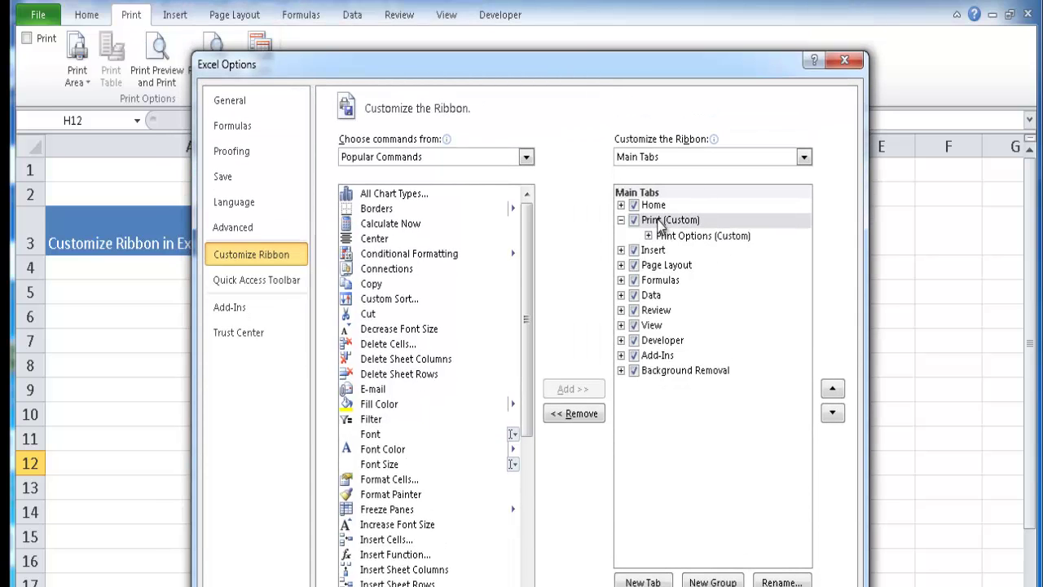
pyautogui.click(832, 389)
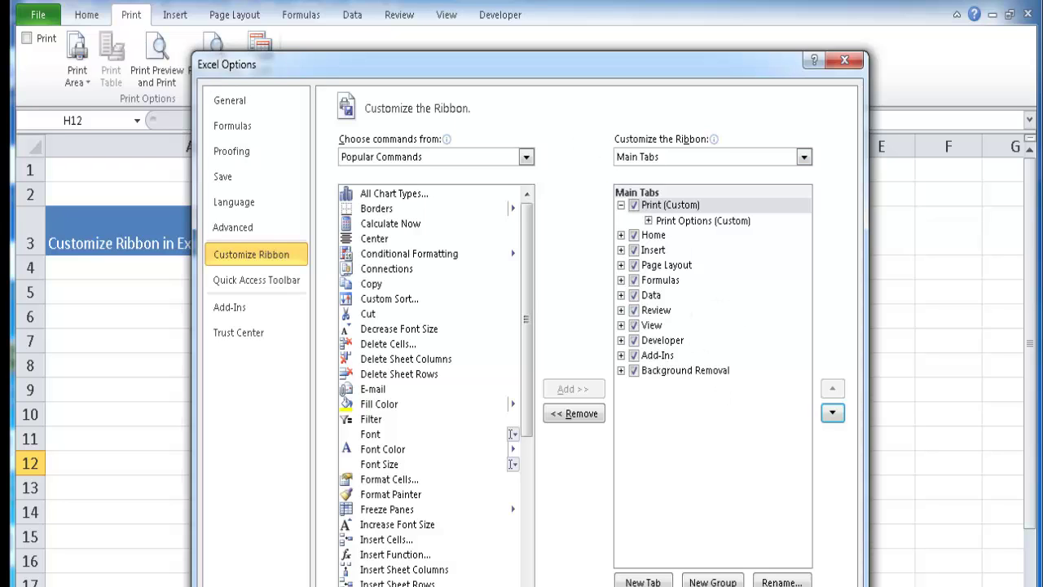
pyautogui.press('Return')
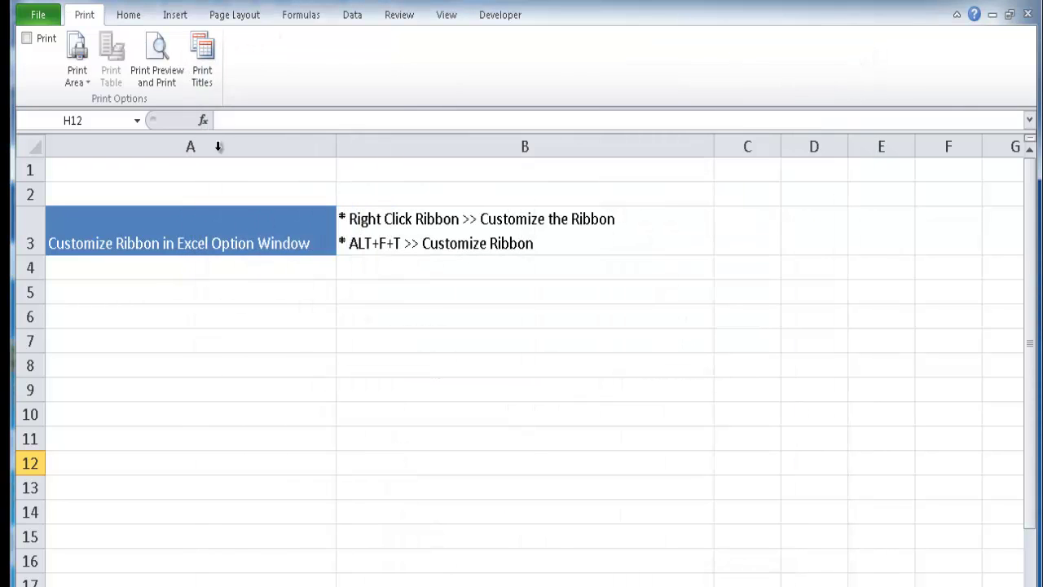
# Remove the custom Print tab from the main tabs in the ribbon customization settings
pyautogui.rightClick(91, 25)
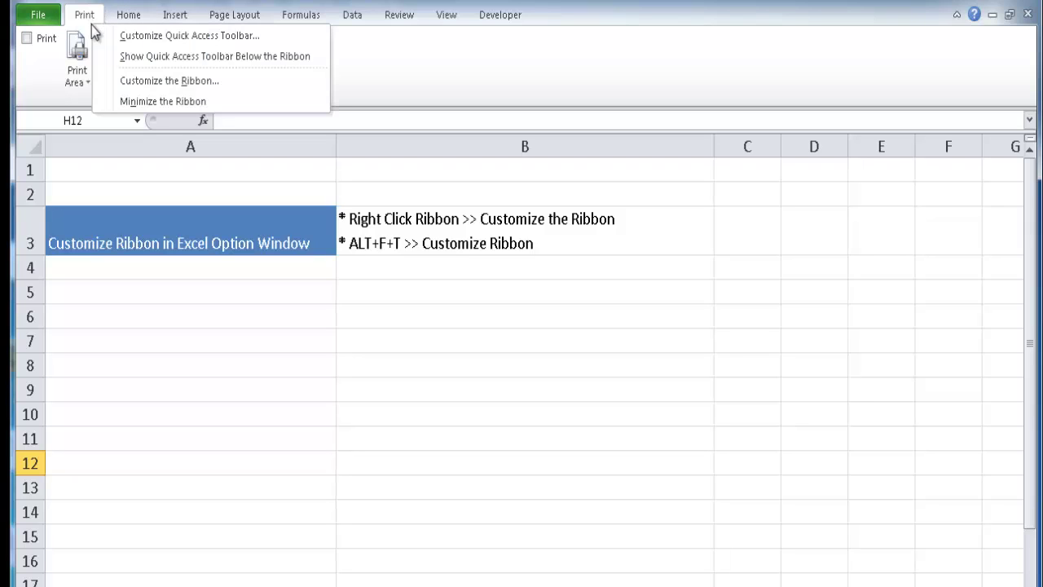
pyautogui.click(144, 84)
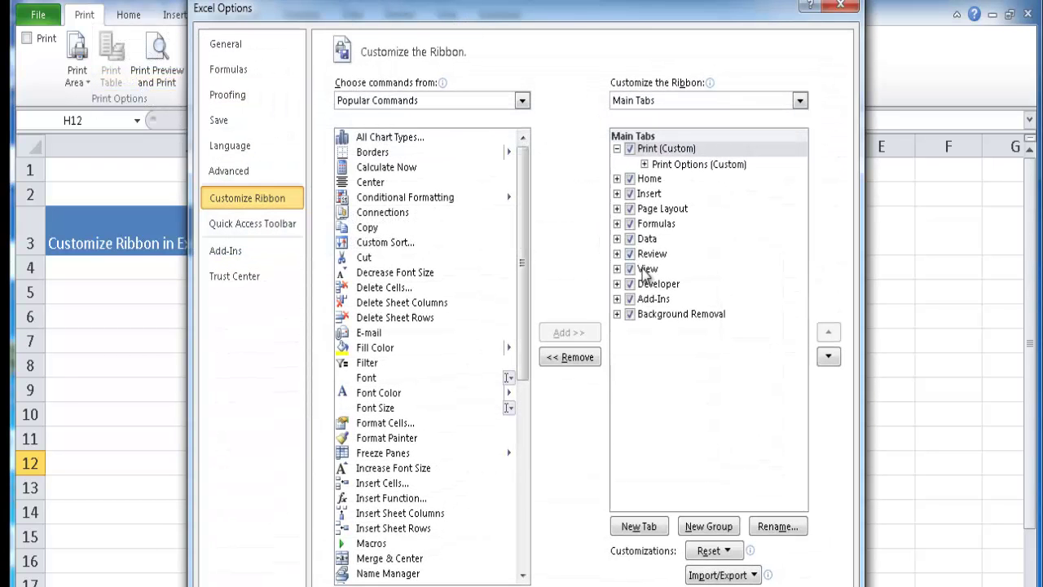
pyautogui.rightClick(660, 153)
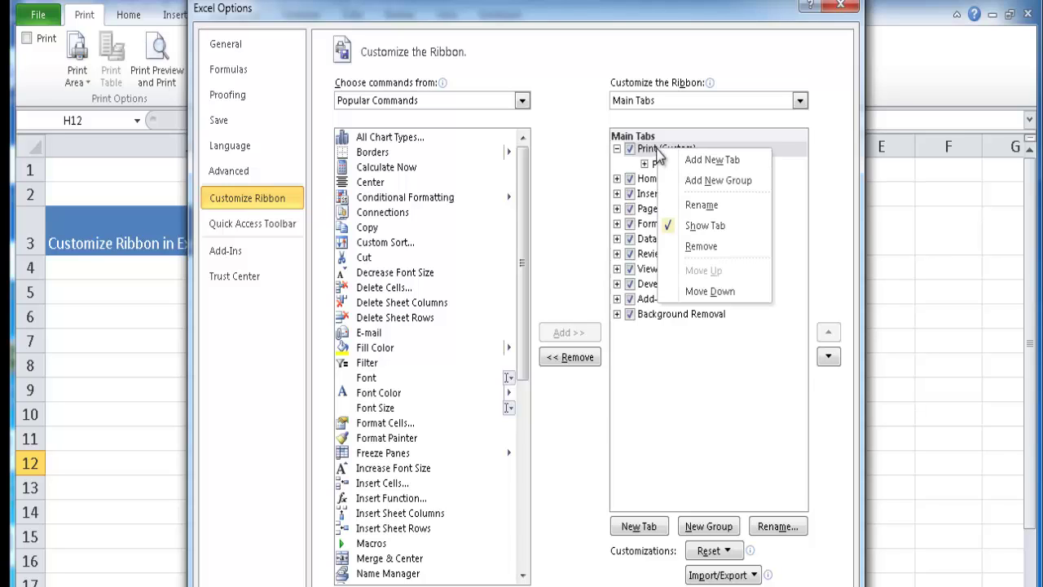
pyautogui.click(722, 246)
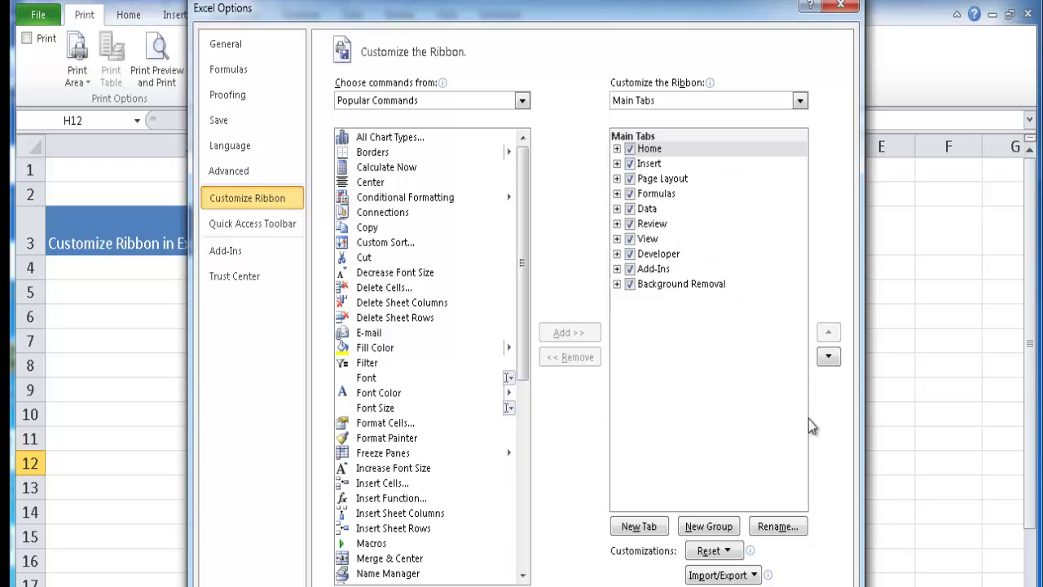
# Reset all Ribbon and Quick Access Toolbar customizations to their defaults
pyautogui.click(727, 551)
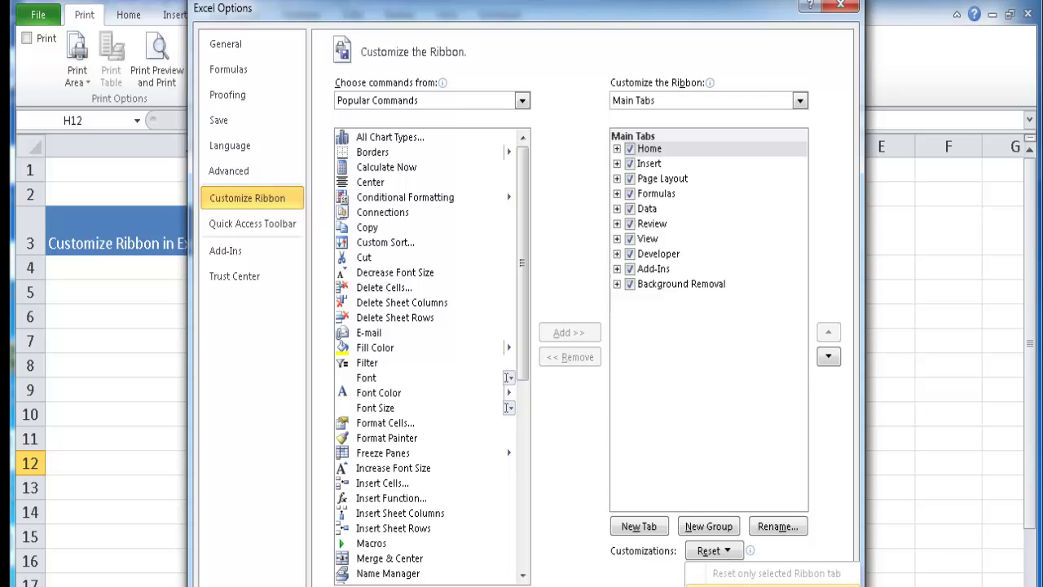
pyautogui.click(766, 584)
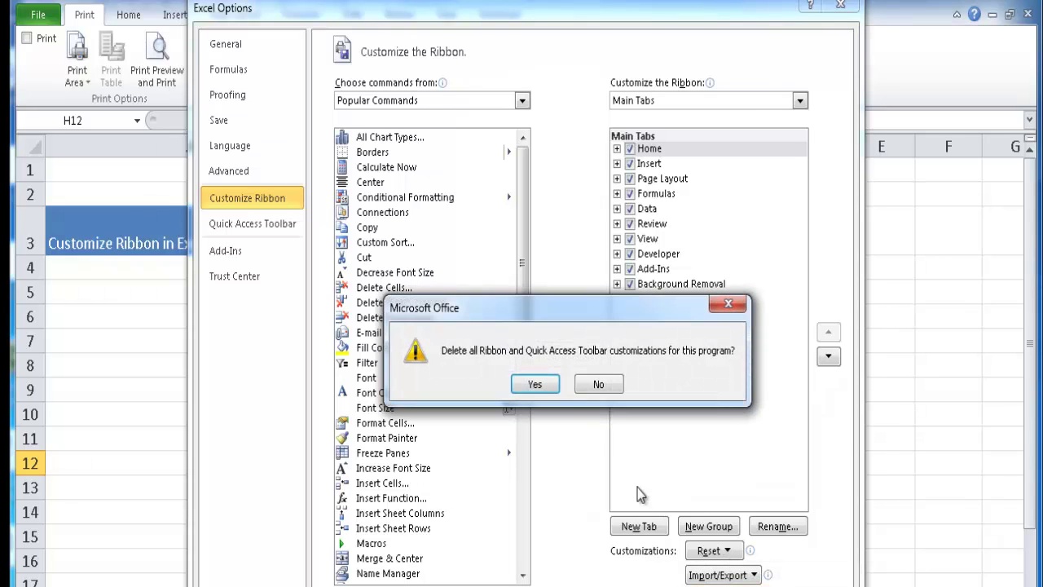
pyautogui.click(540, 385)
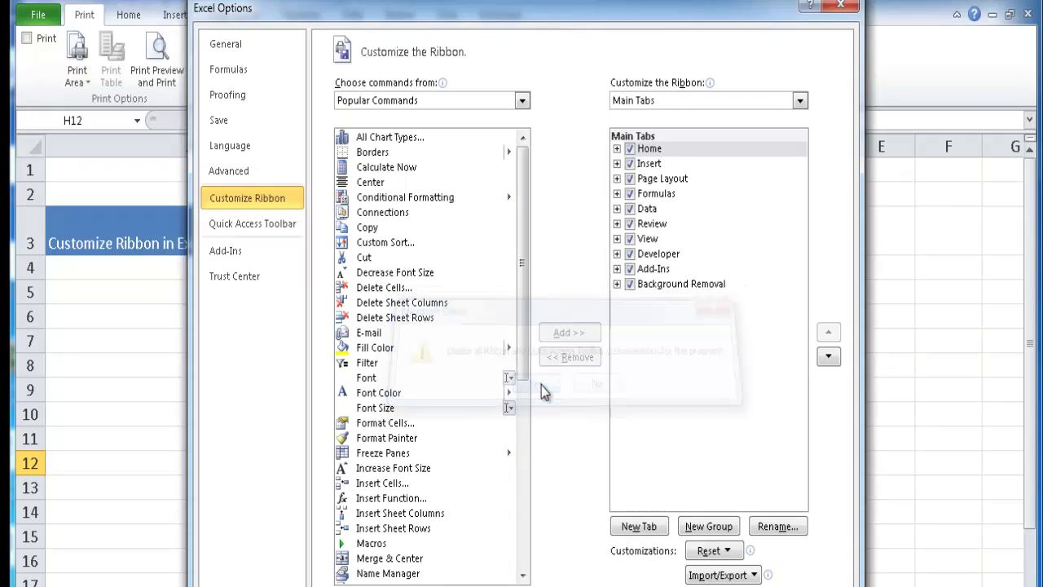
pyautogui.click(617, 148)
pyautogui.moveTo(475, 8); pyautogui.dragTo(487, 122)
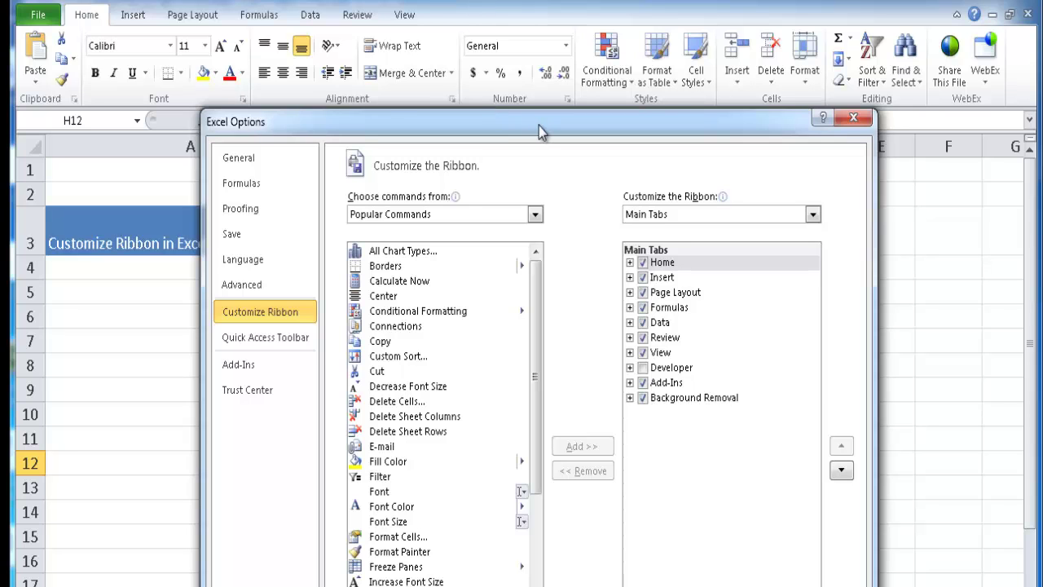
pyautogui.moveTo(540, 130); pyautogui.dragTo(523, 64)
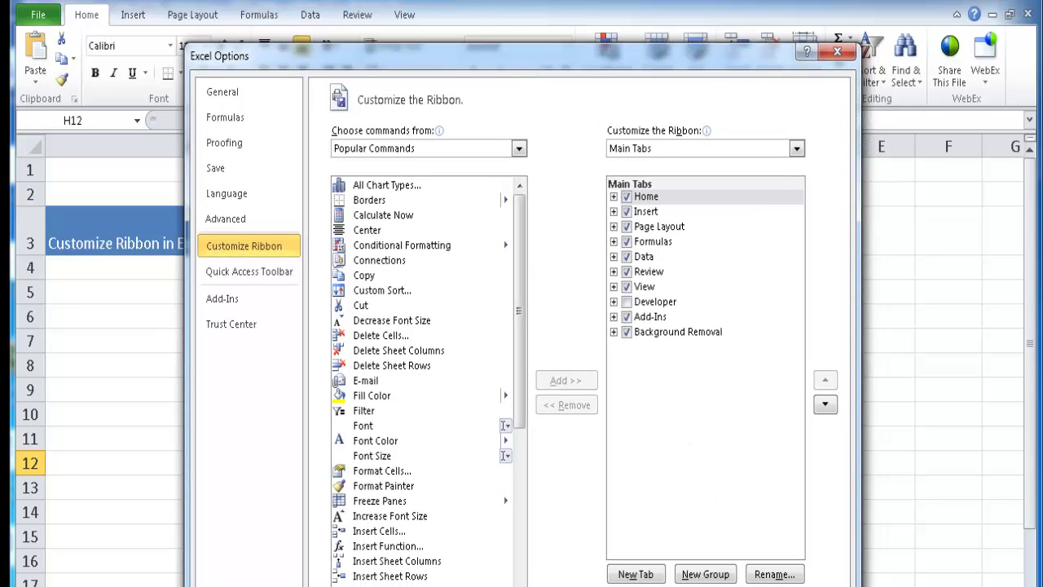